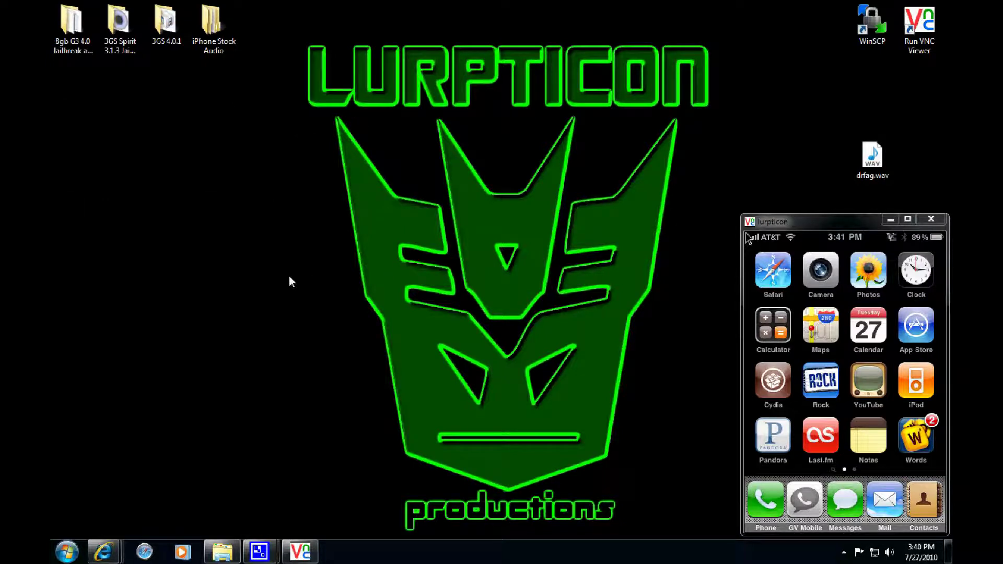
- Launch WavePad Sound Editor, open drfag.wav from the Desktop and play it through
click(67, 552)
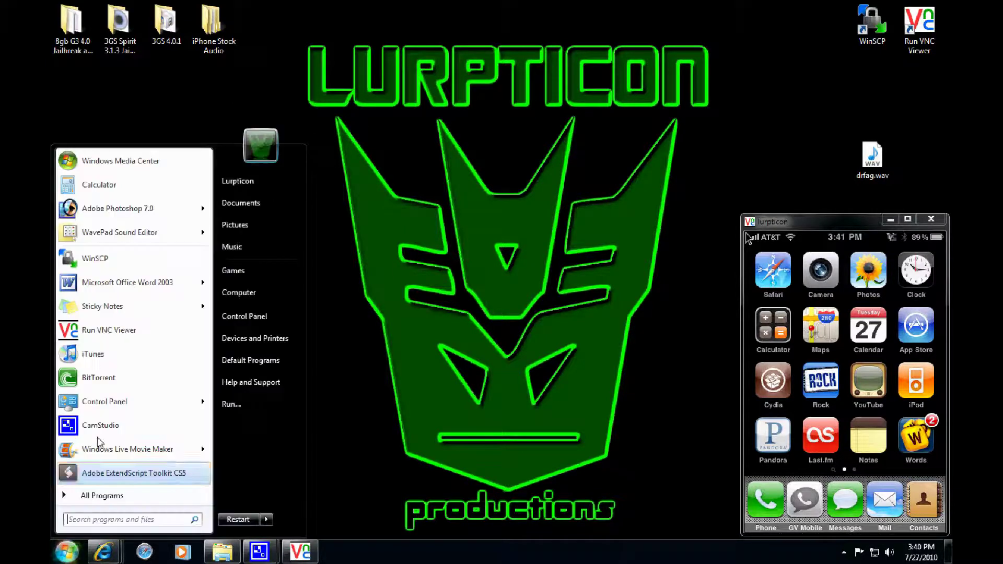
click(121, 233)
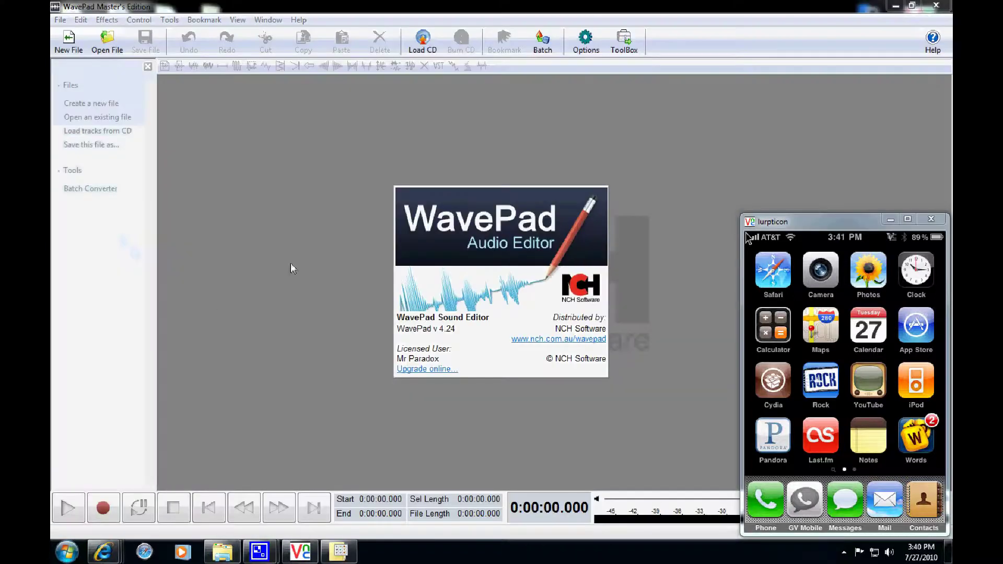
click(75, 49)
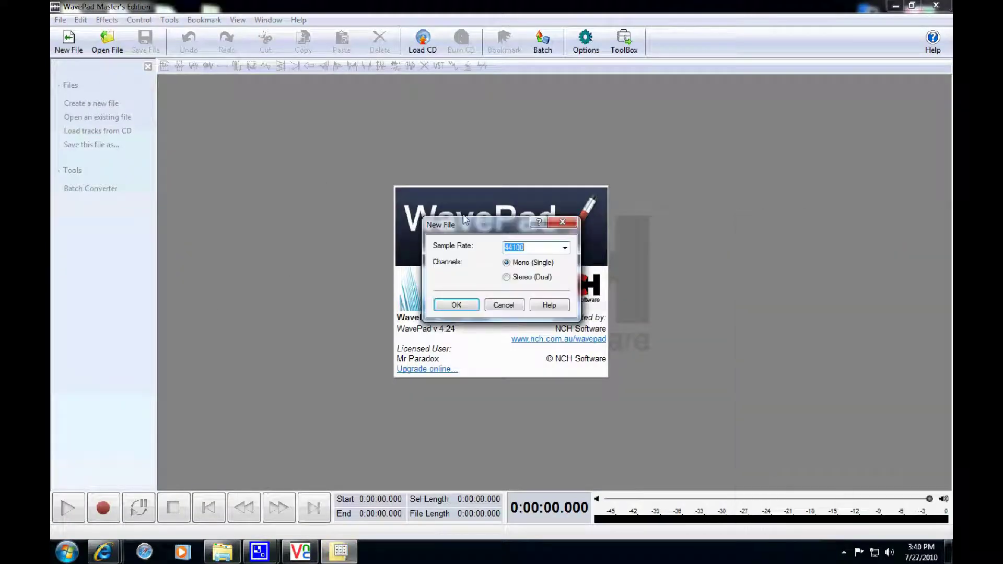
key(Escape)
click(60, 20)
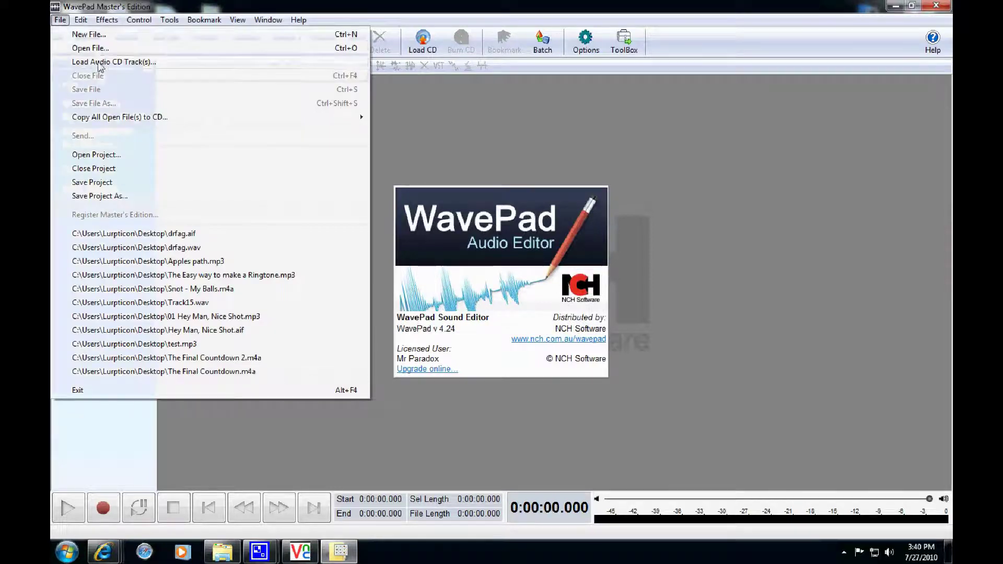
click(84, 46)
scroll(269, 209, down, 5)
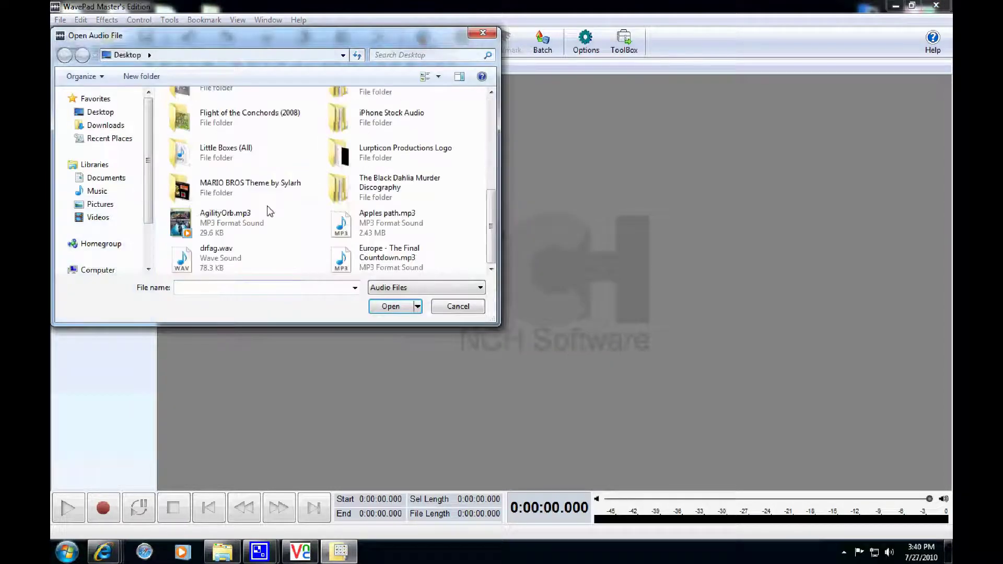
click(213, 258)
double_click(213, 258)
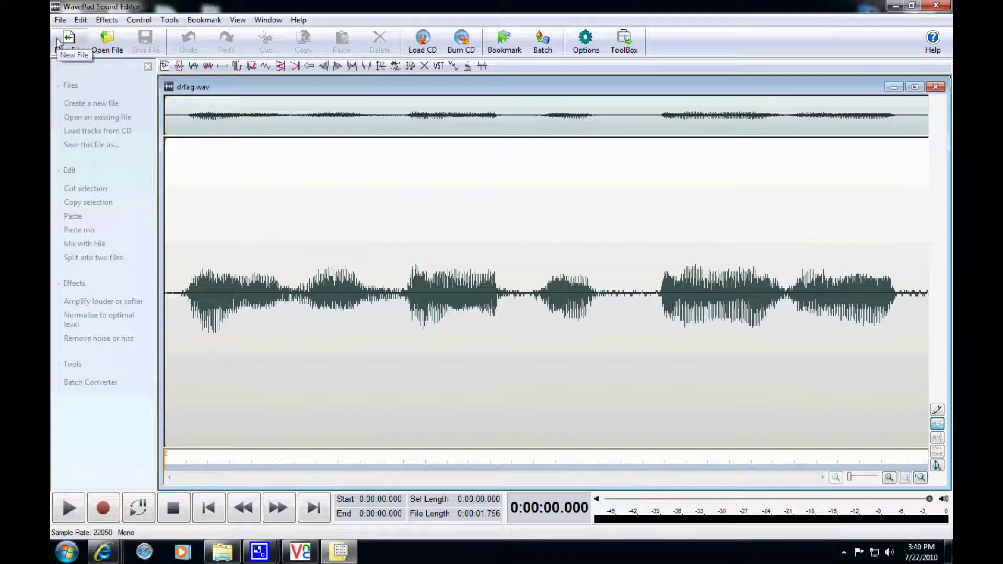
key(space)
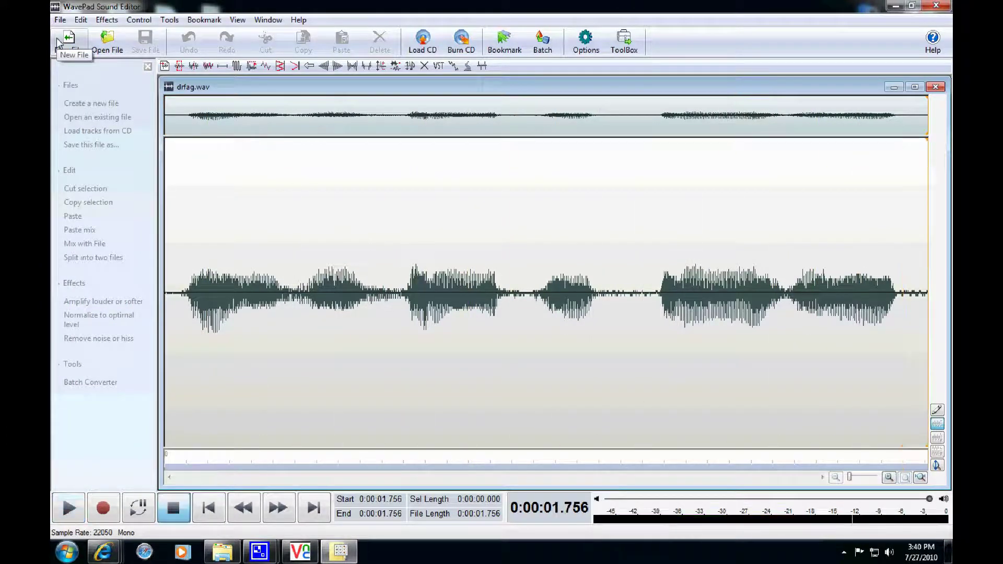
- Save the audio to the Desktop as drfag.aif in Apple AIFF format and close the sound editor
click(59, 21)
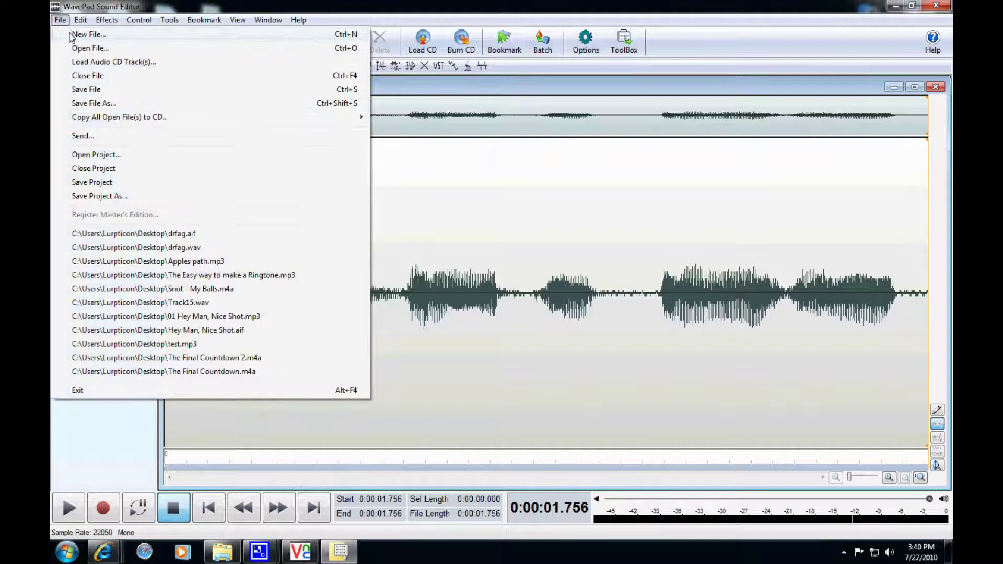
click(103, 104)
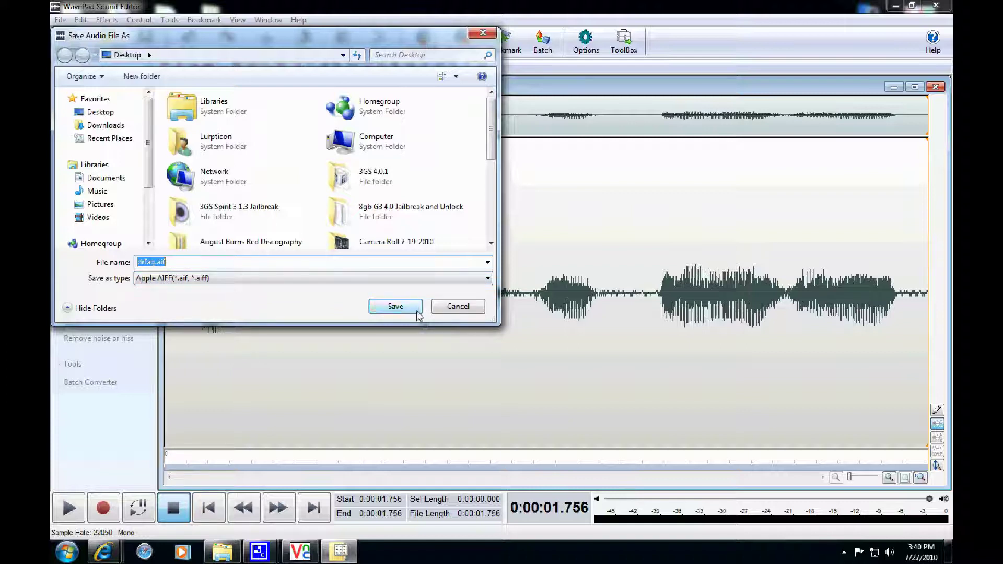
click(106, 115)
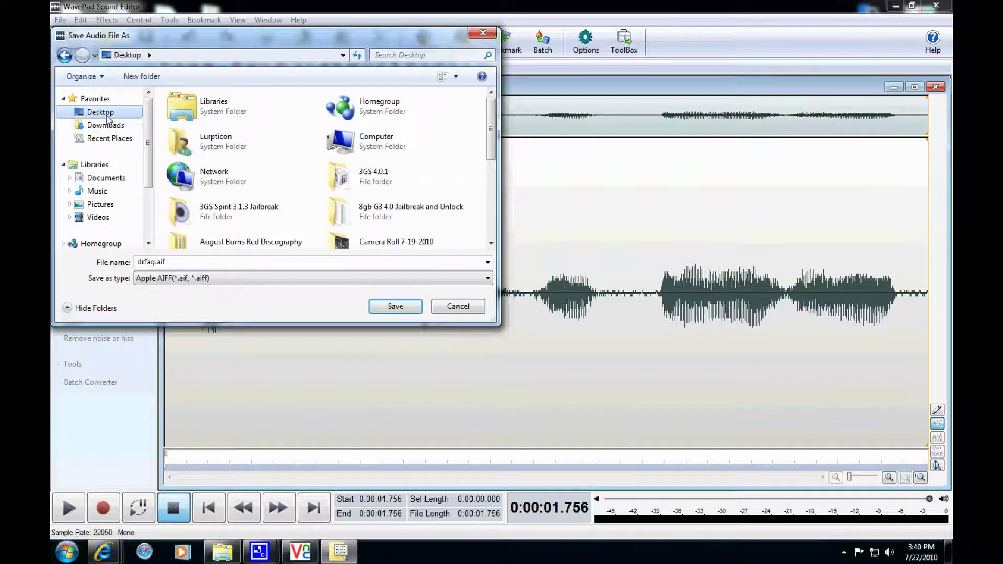
click(409, 306)
click(494, 310)
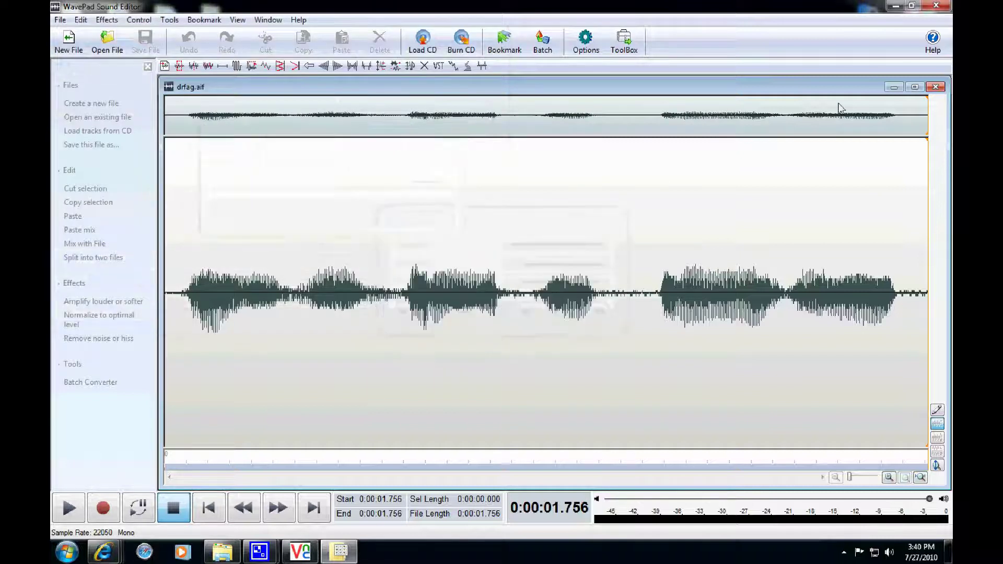
click(936, 6)
- Place drfag.aif beside drfag.wav on the desktop and delete drfag.wav
drag(73, 89, 828, 171)
click(747, 176)
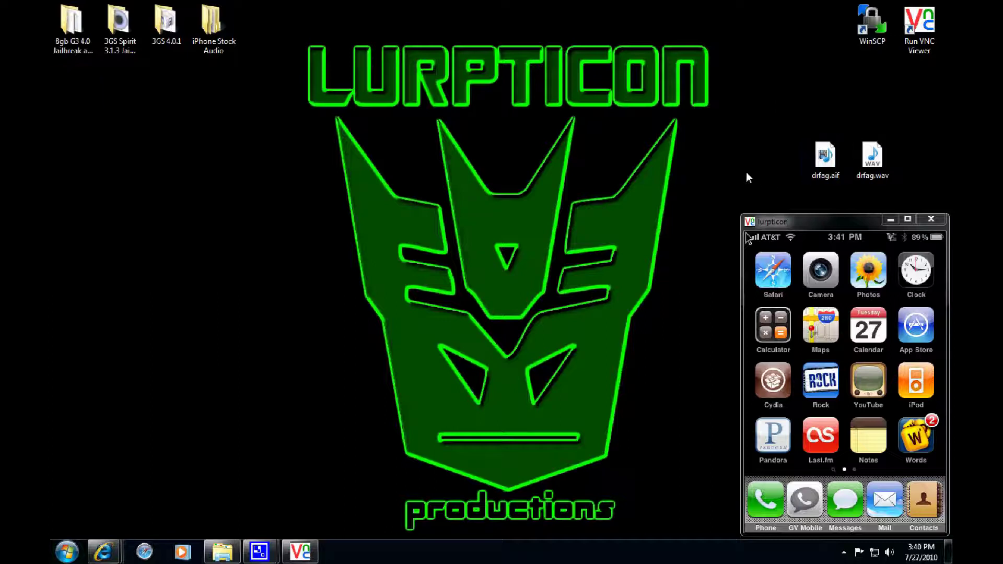
click(867, 162)
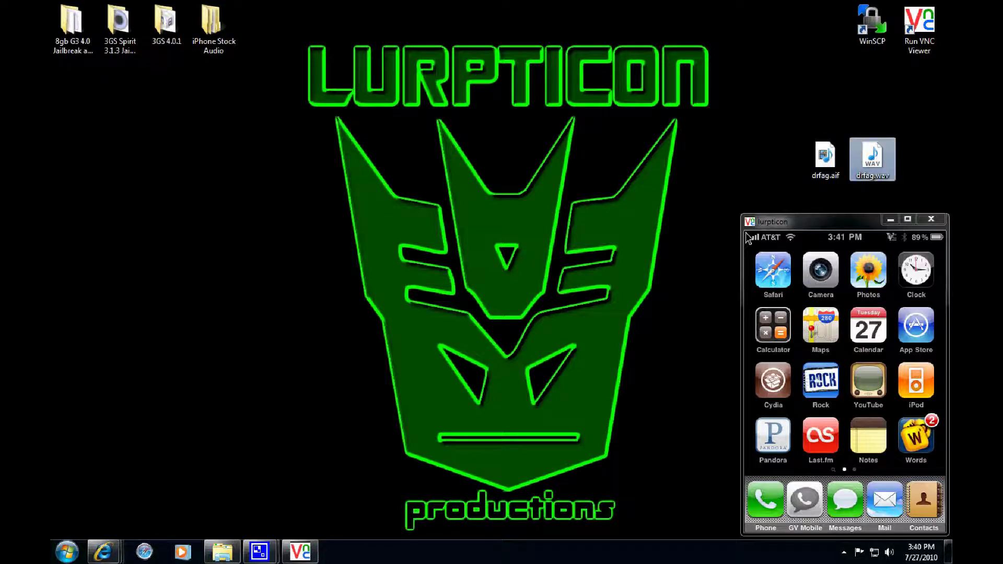
key(Delete)
key(Return)
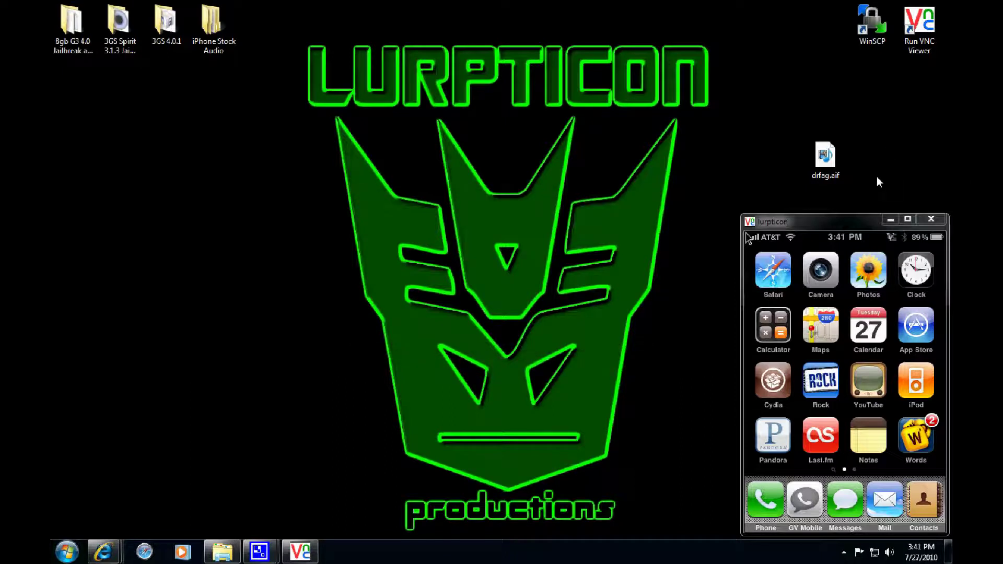
- Rename drfag.aif on the desktop as sms-received1.caf, accepting the extension change
click(823, 177)
click(824, 177)
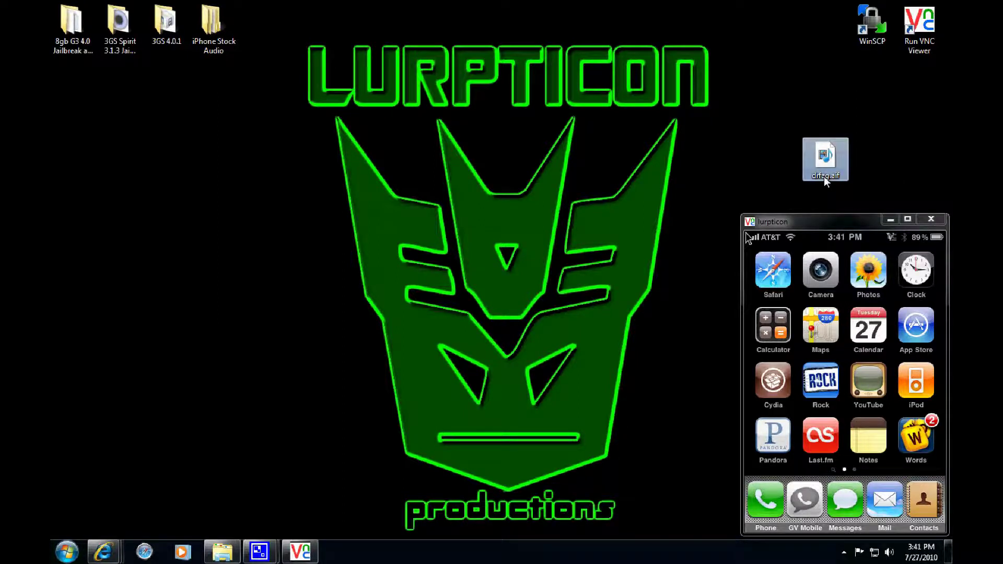
right_click(824, 176)
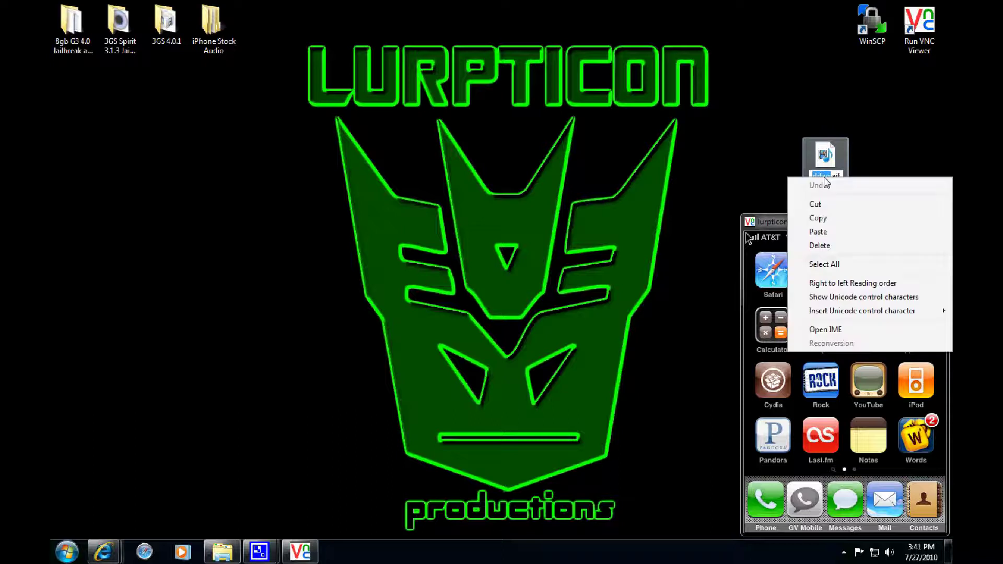
click(835, 231)
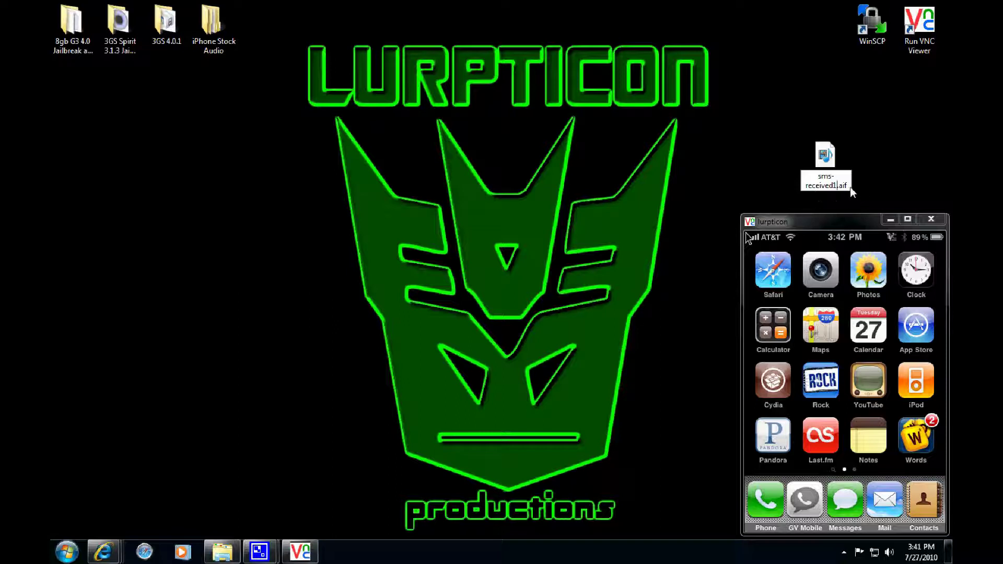
key(BackSpace)
key(BackSpace)
key(BackSpace)
text(caf)
key(Return)
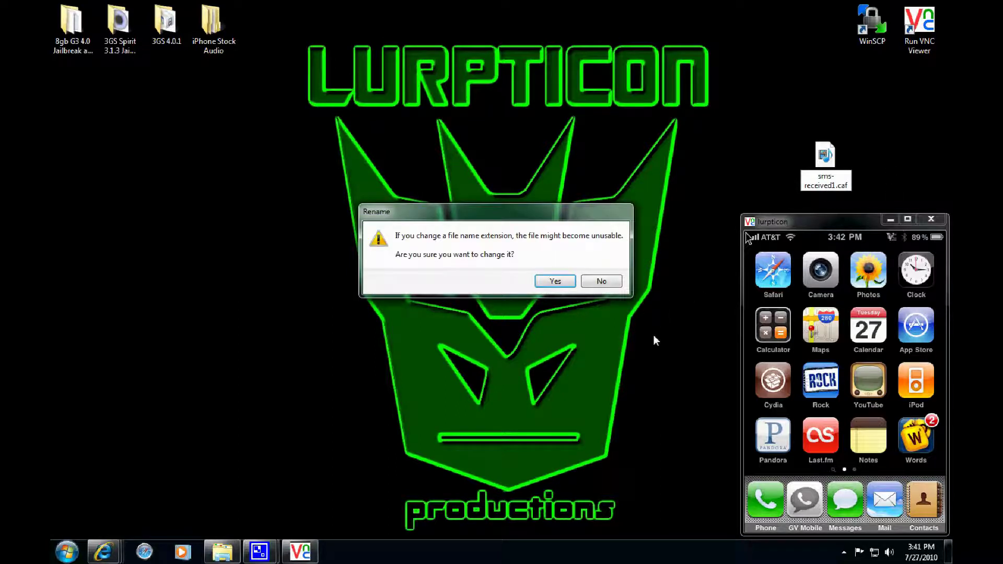
click(555, 281)
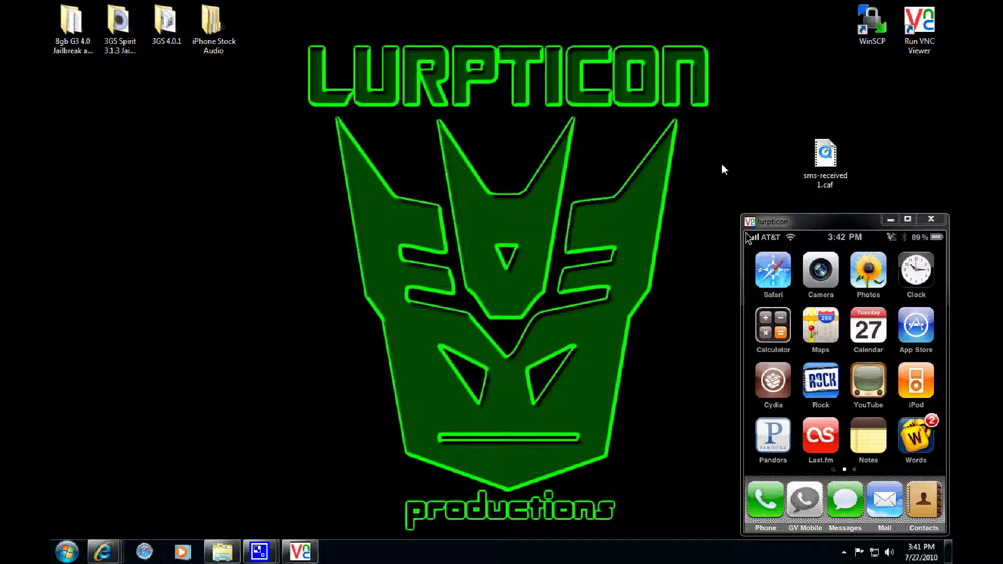
- Create a new desktop folder named The Hangover SMS
right_click(417, 152)
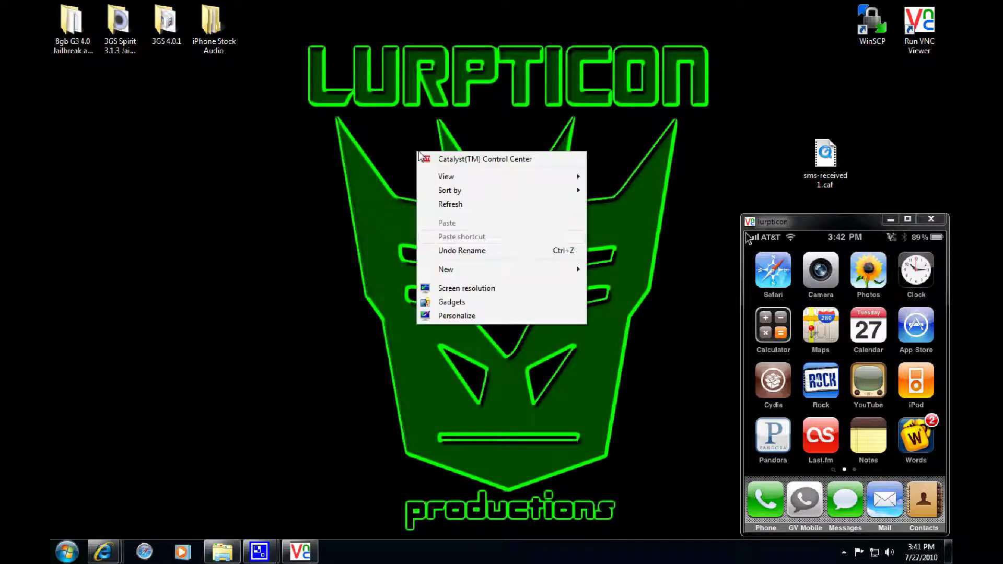
mouse_move(525, 281)
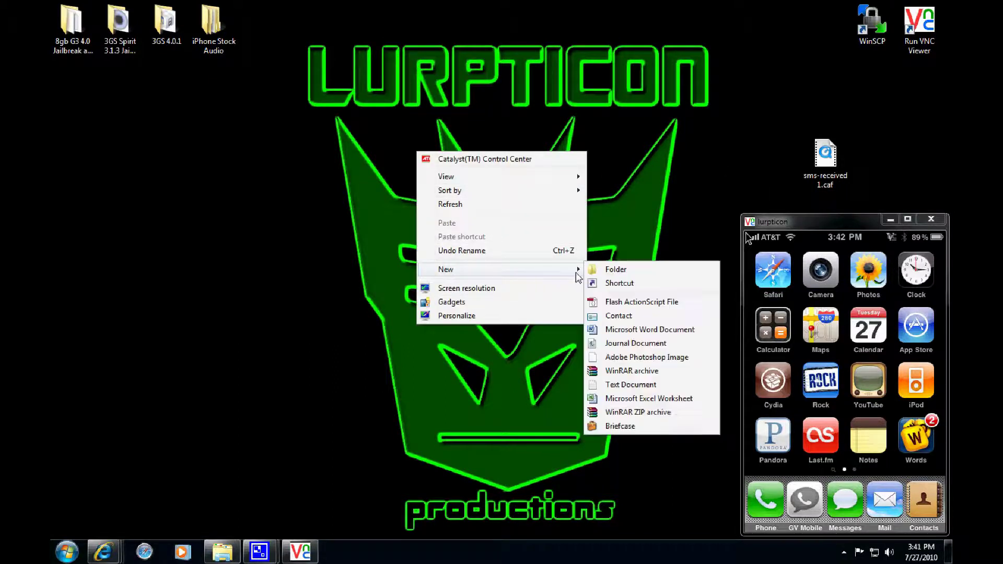
click(612, 269)
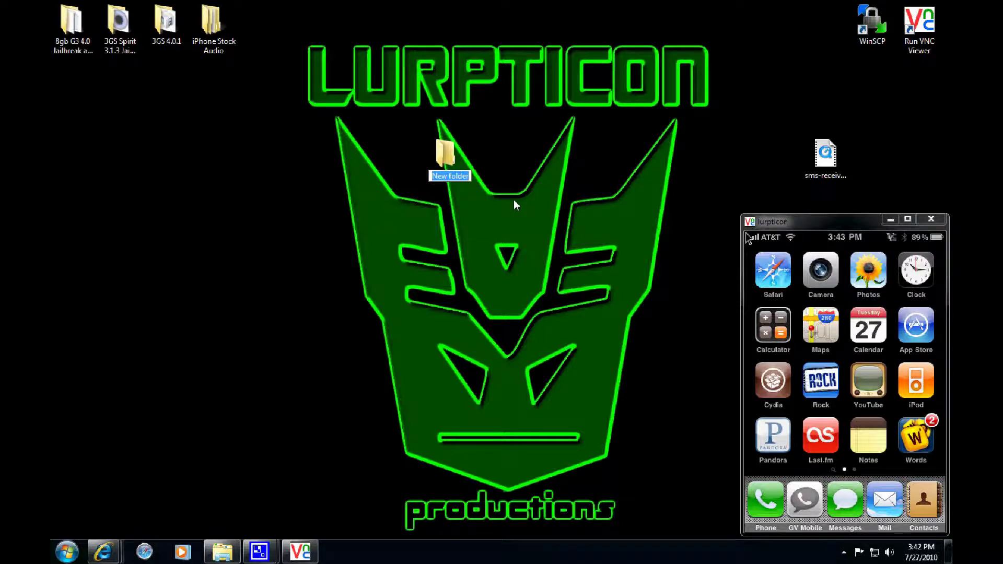
text(The Hangover)
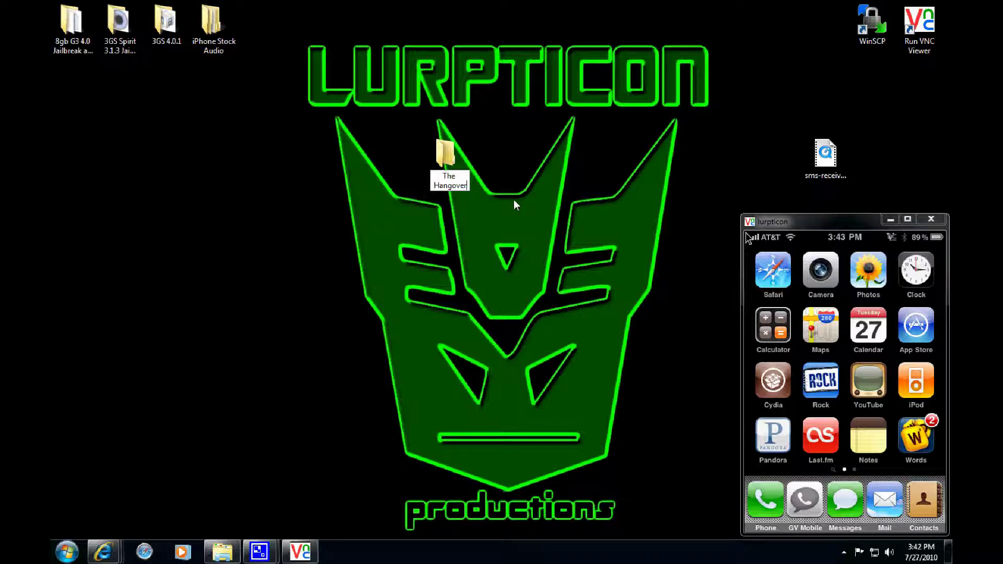
text( SMS)
key(Return)
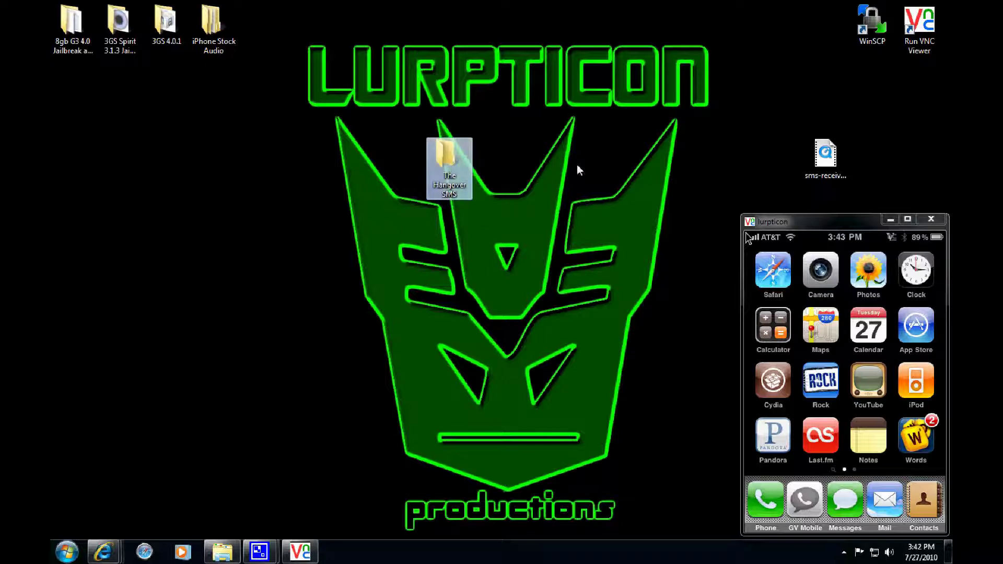
click(757, 188)
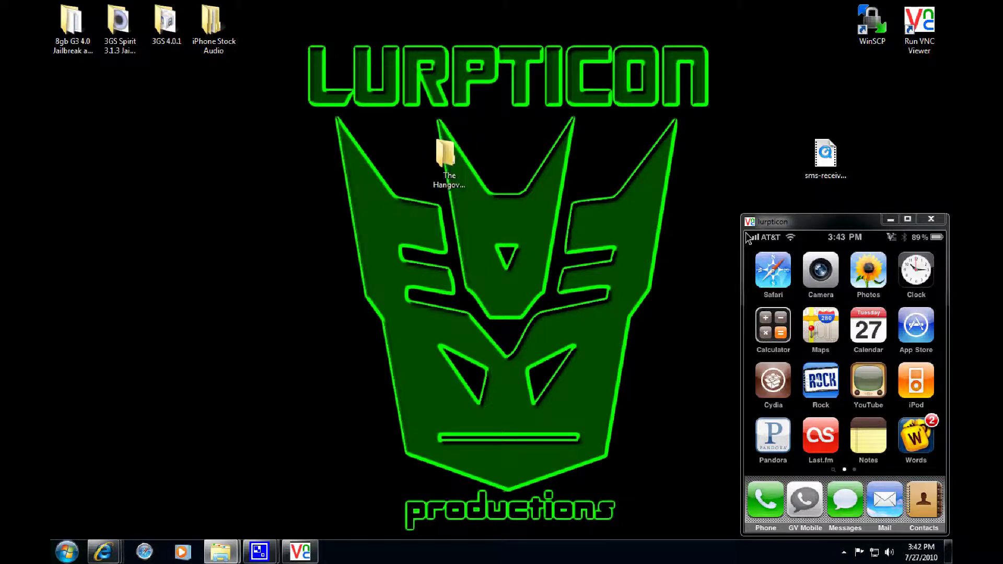
- Create a subfolder named UISounds inside The Hangover SMS folder
double_click(445, 154)
drag(368, 96, 266, 142)
right_click(293, 254)
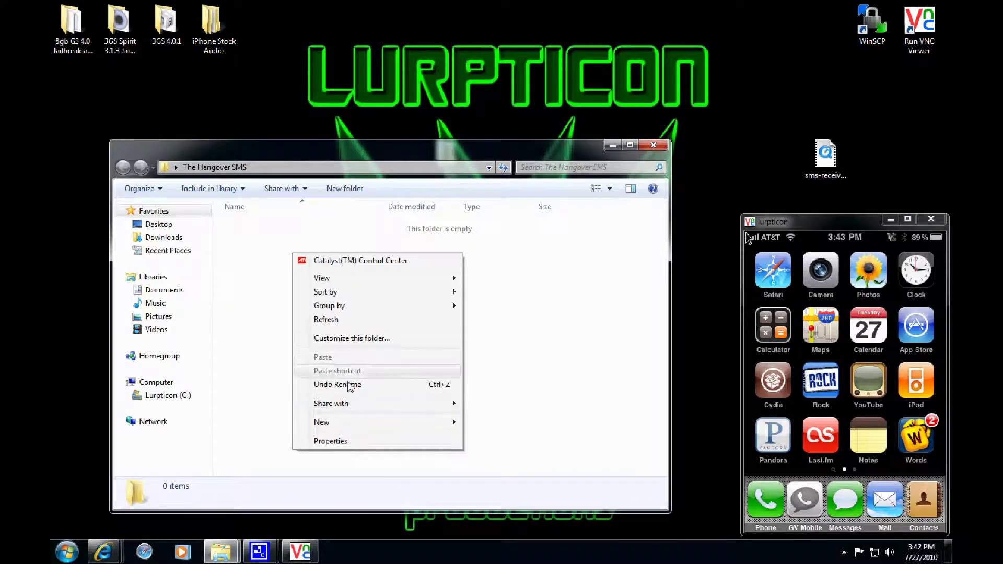
mouse_move(369, 422)
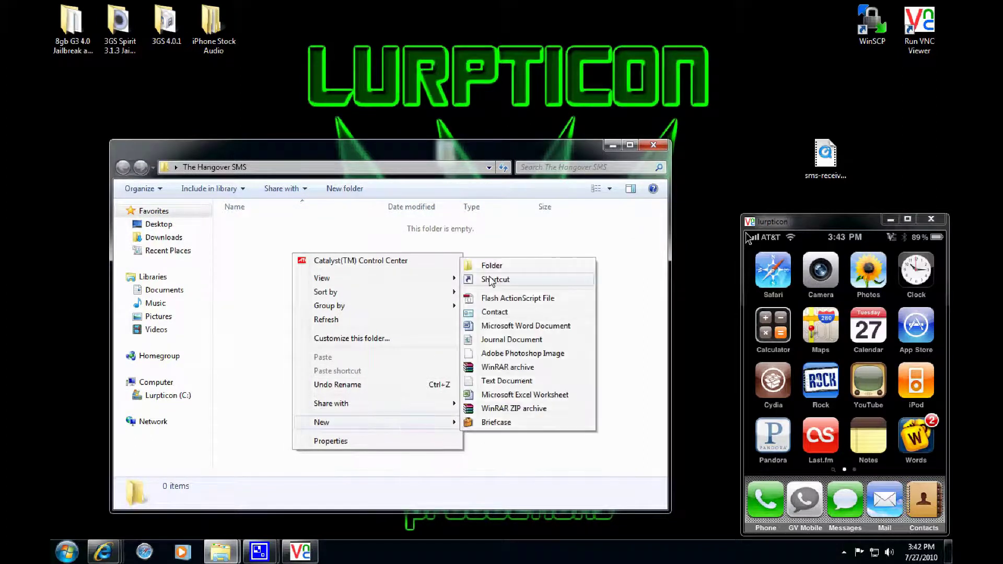
click(492, 267)
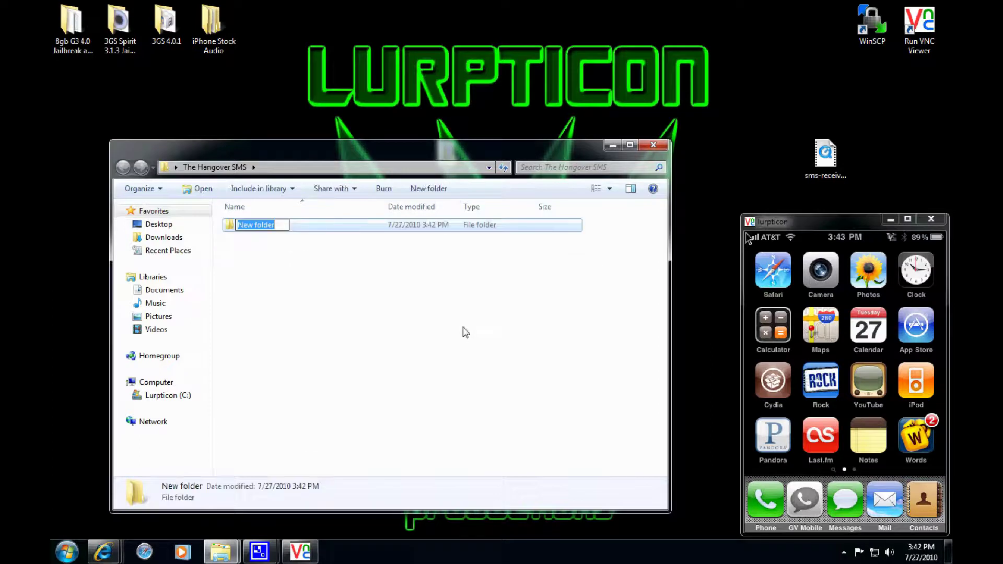
text(UIS)
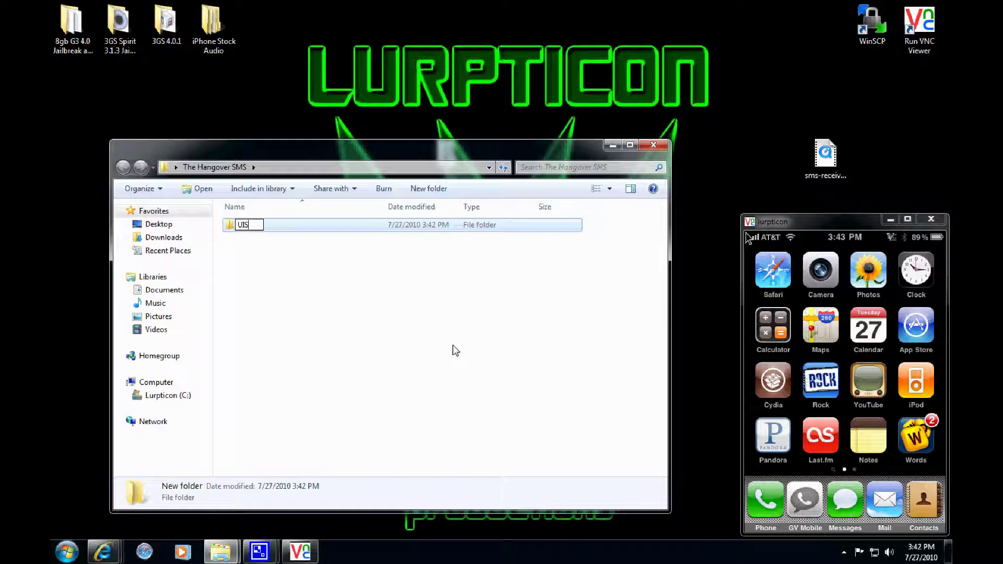
text(ounds)
click(449, 345)
- Move sms-received1.caf from the desktop into the UISounds folder and close the folder window
double_click(251, 225)
drag(826, 156, 452, 345)
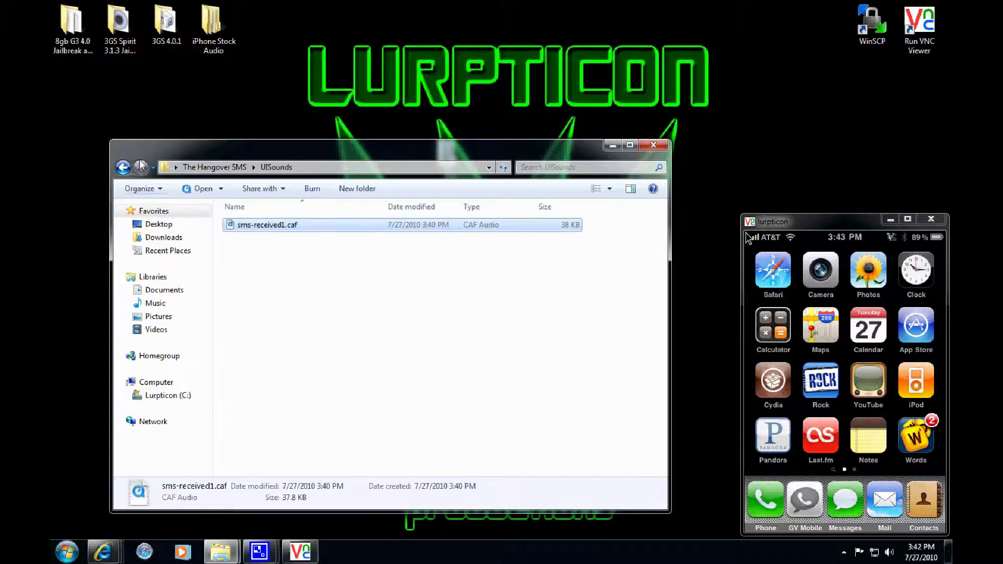
click(654, 144)
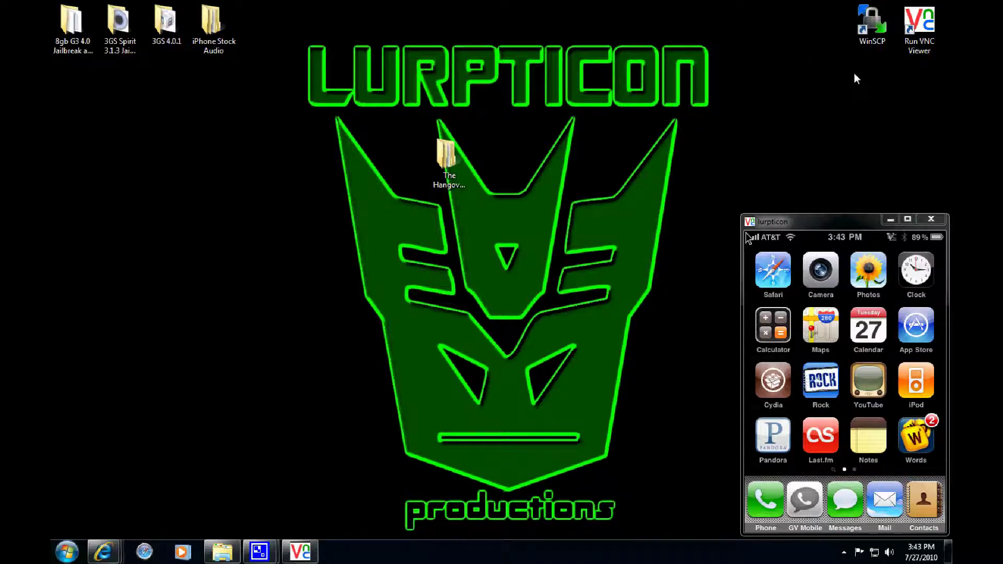
- Switch to WinSCP, log in to the stored Lurpticon session and go up to the phone's root directory
click(875, 32)
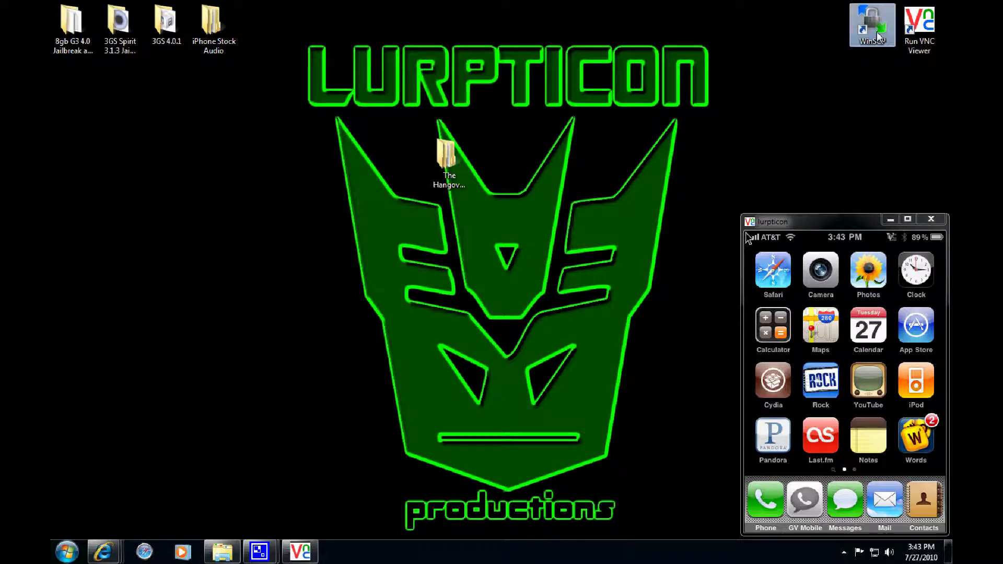
click(472, 205)
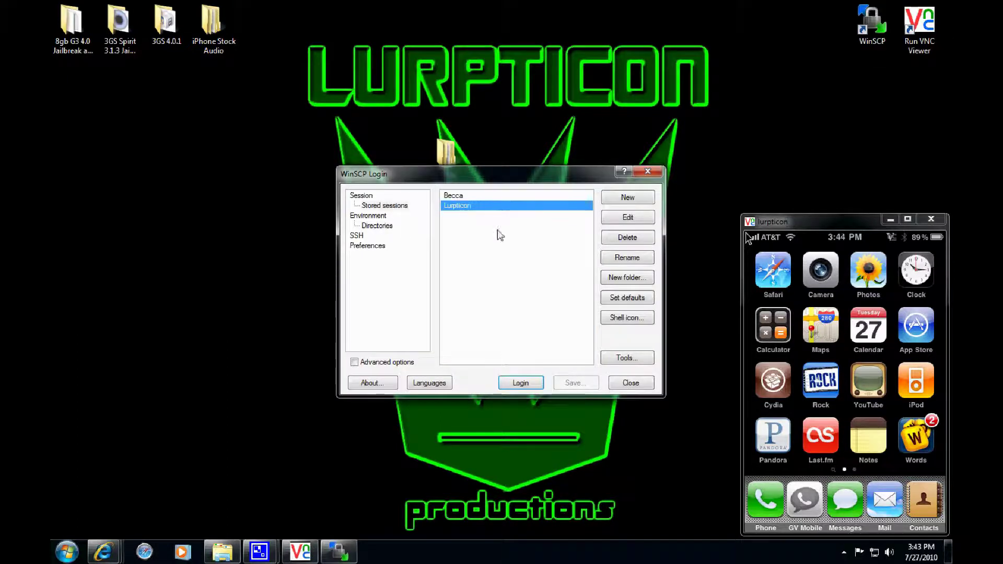
click(520, 383)
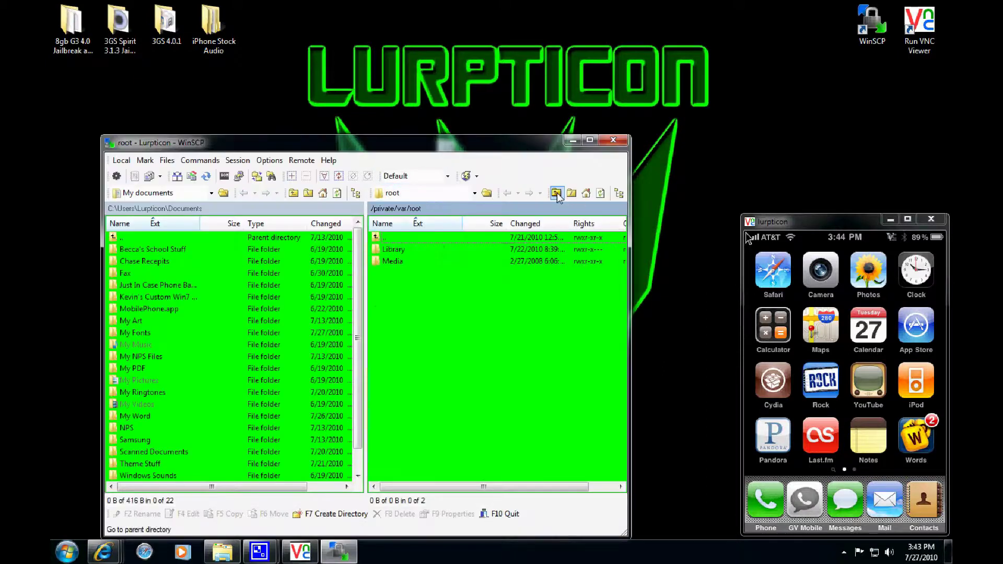
click(556, 194)
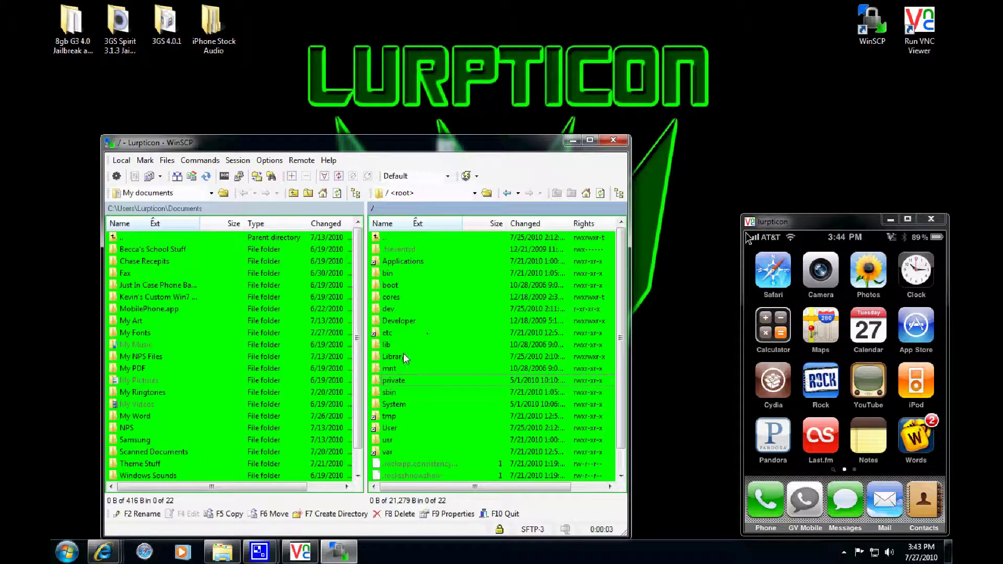
- Open the phone's theme directory at /private/var/stash/Themes, going through Library and dismissing the error from the broken directory link
double_click(396, 357)
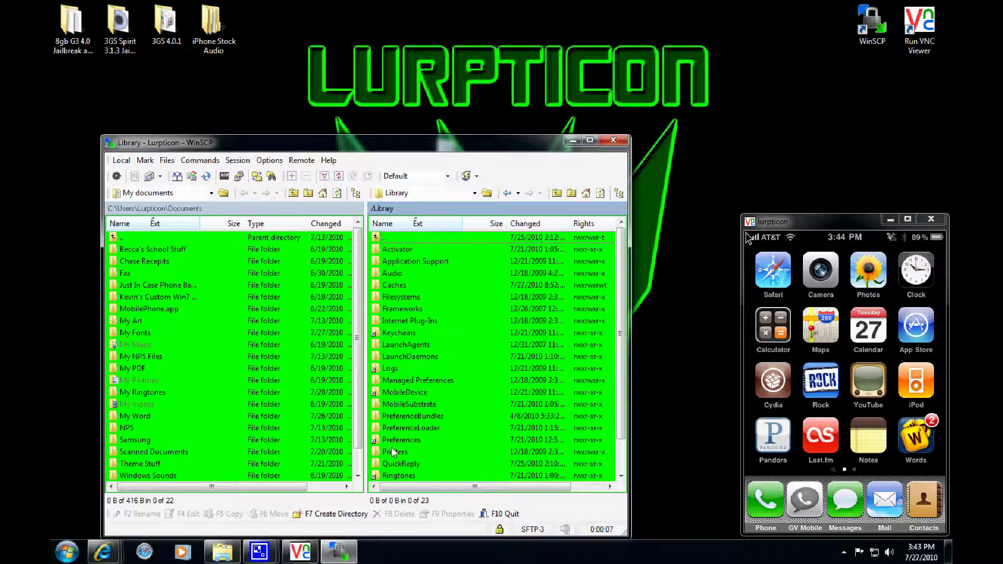
scroll(402, 459, down, 1)
double_click(395, 453)
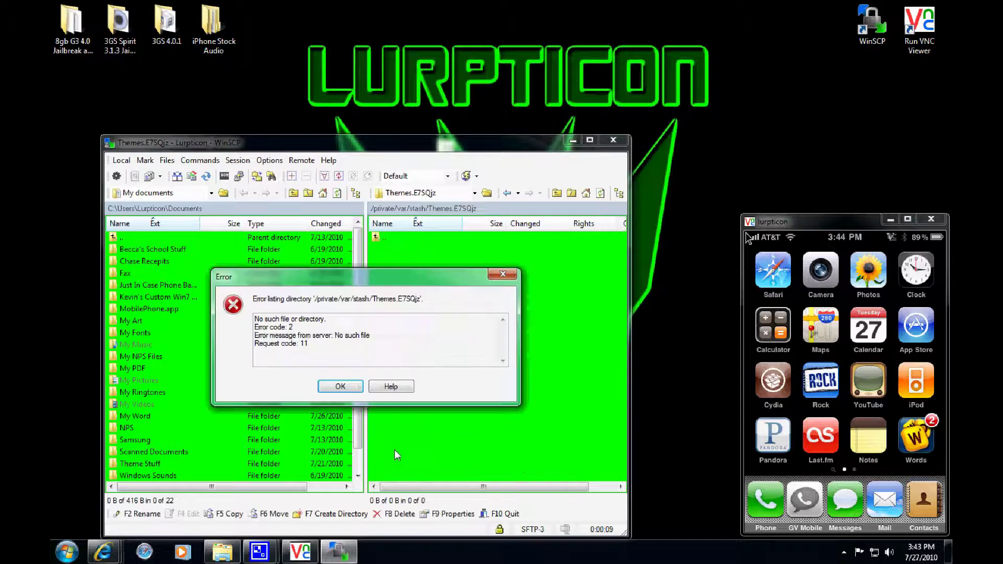
click(342, 388)
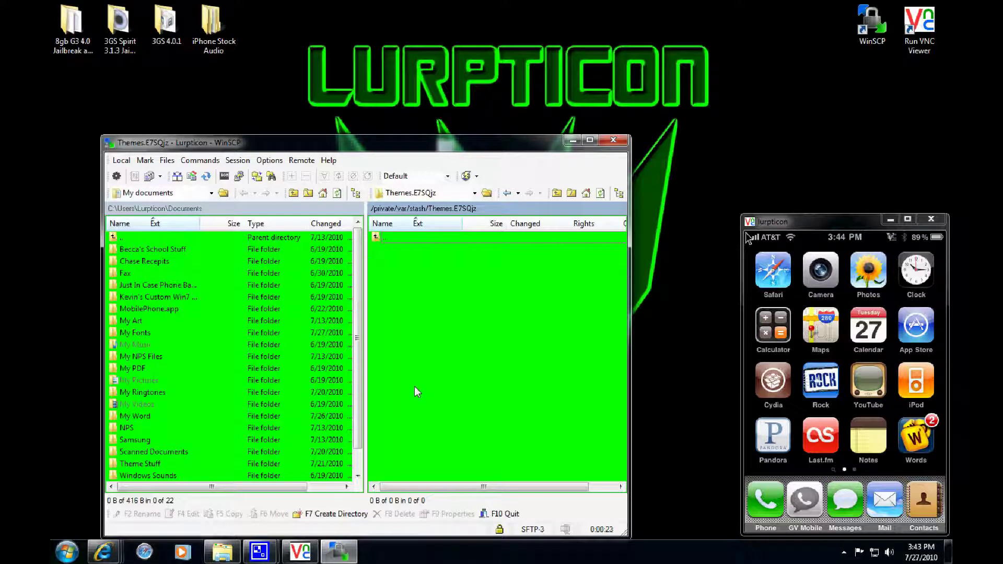
click(555, 196)
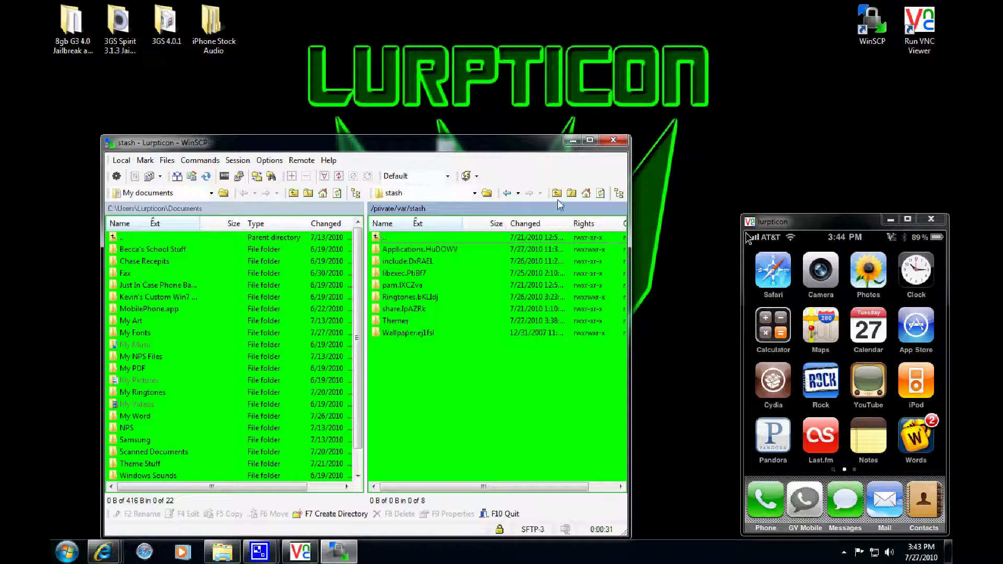
double_click(397, 321)
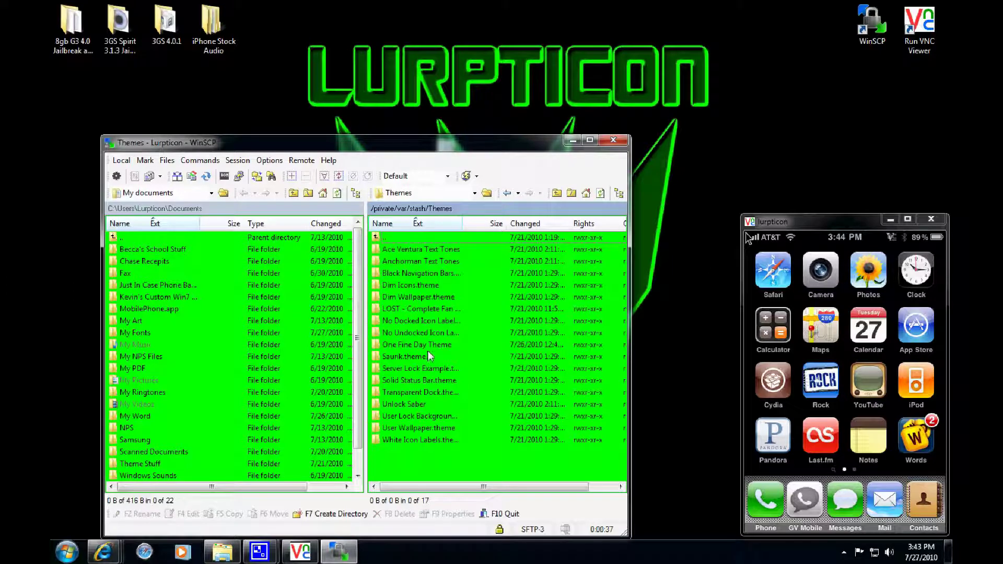
drag(467, 139, 418, 255)
click(412, 370)
key(F5)
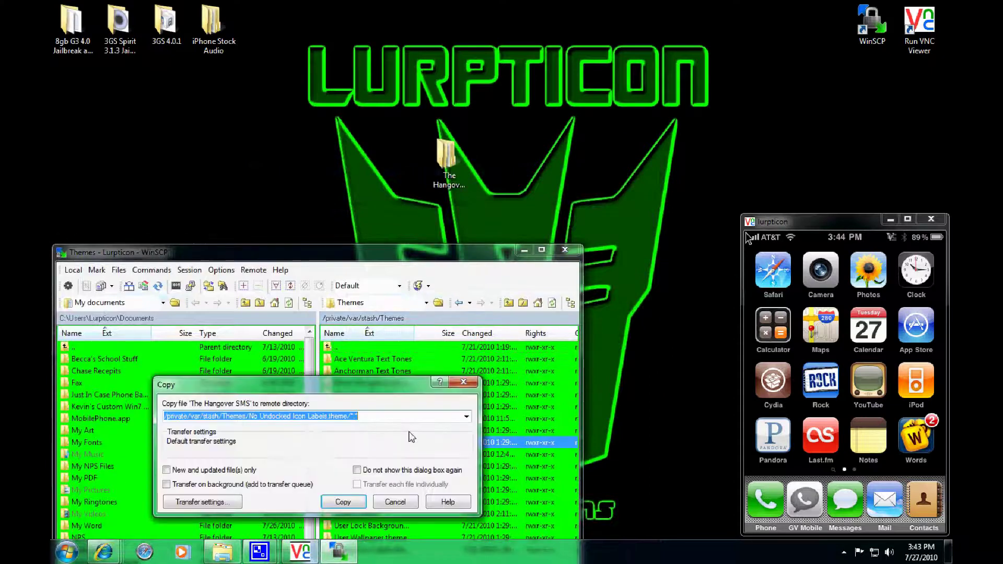
key(Return)
- Copy The Hangover SMS folder from the desktop directly into the phone's /private/var/stash/Themes directory
drag(404, 253, 447, 177)
drag(490, 202, 485, 499)
click(388, 432)
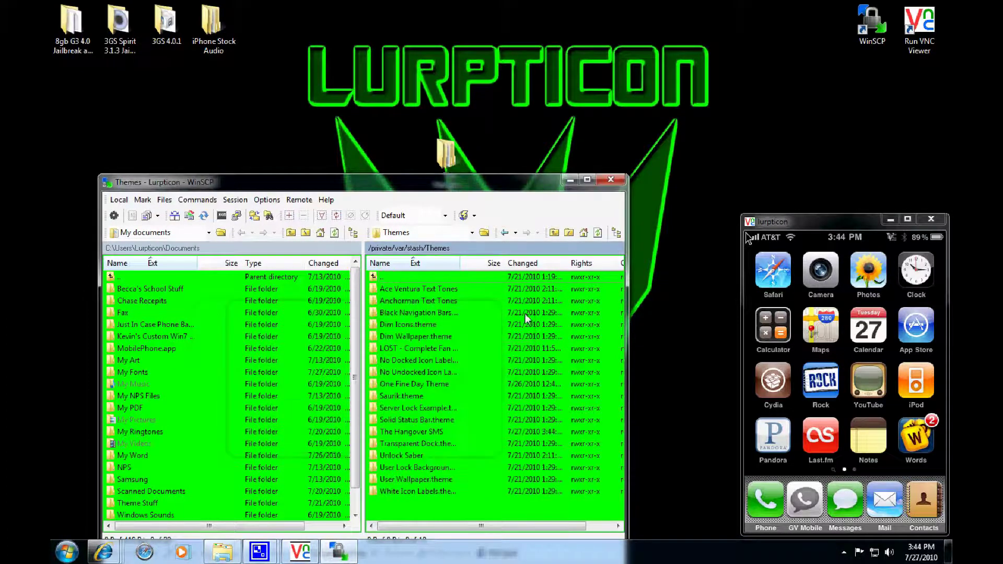
drag(429, 177, 428, 49)
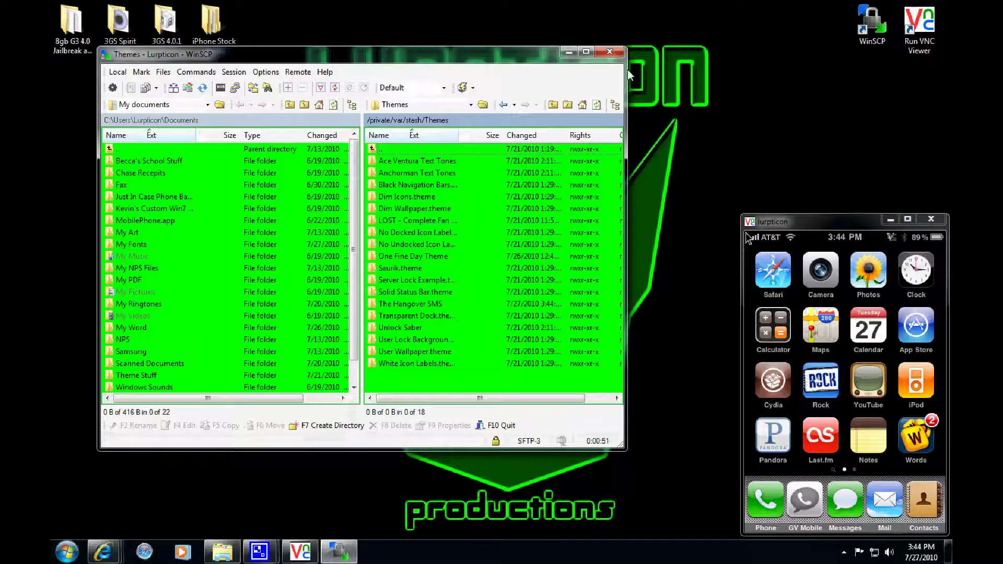
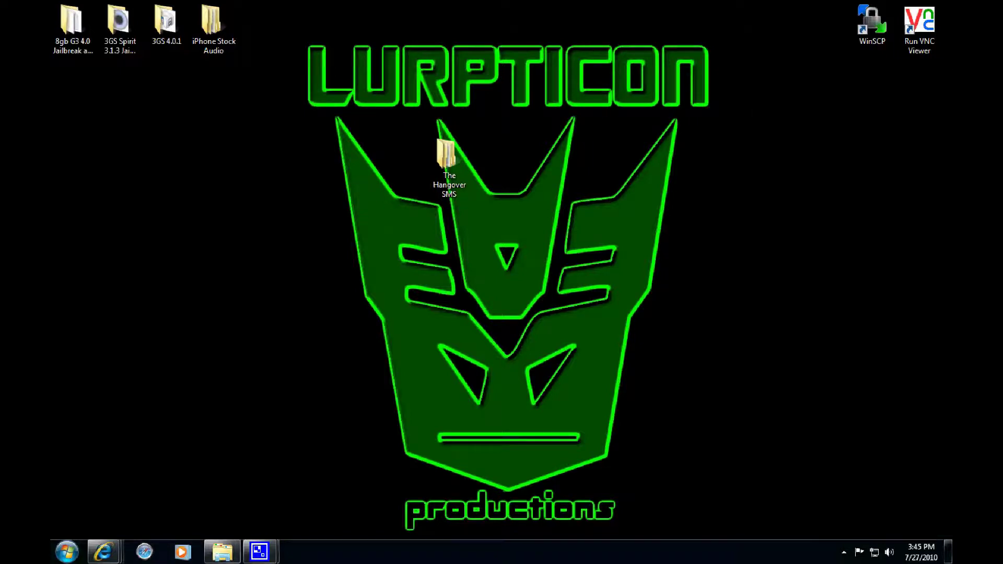
- Switch to VNC Viewer, connect to the phone and move its mirrored screen window away from the middle of the desktop
click(913, 31)
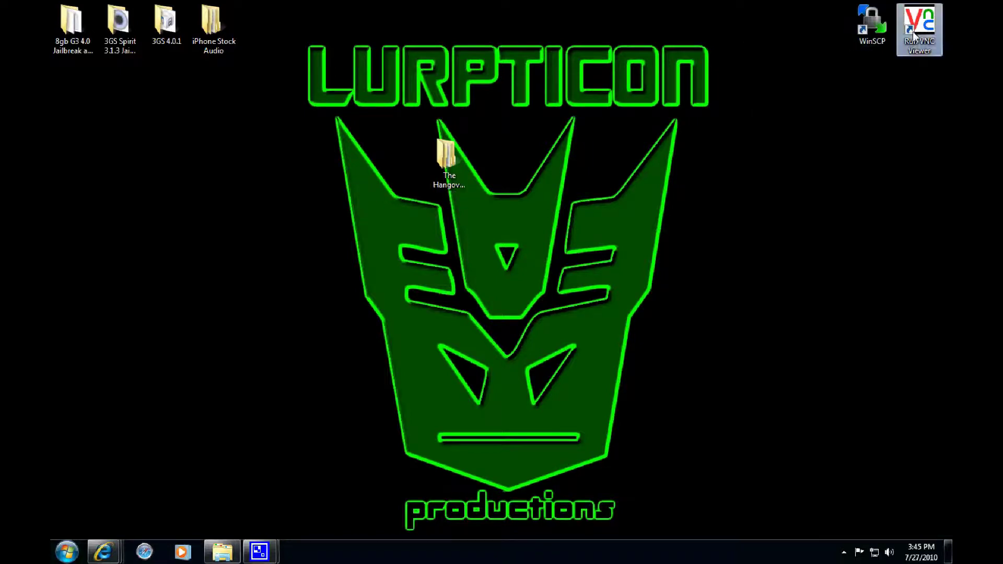
double_click(913, 31)
click(519, 294)
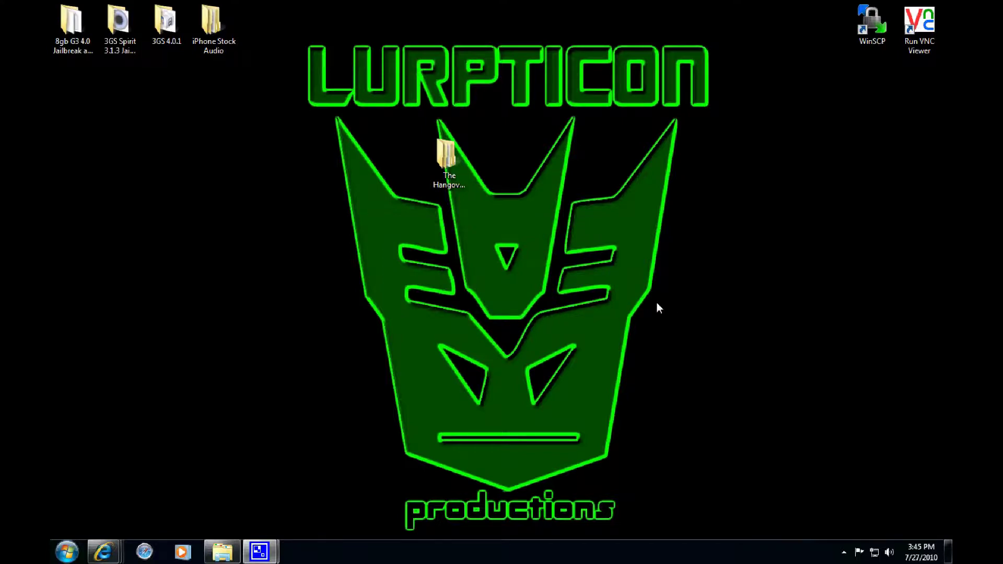
drag(466, 118, 803, 220)
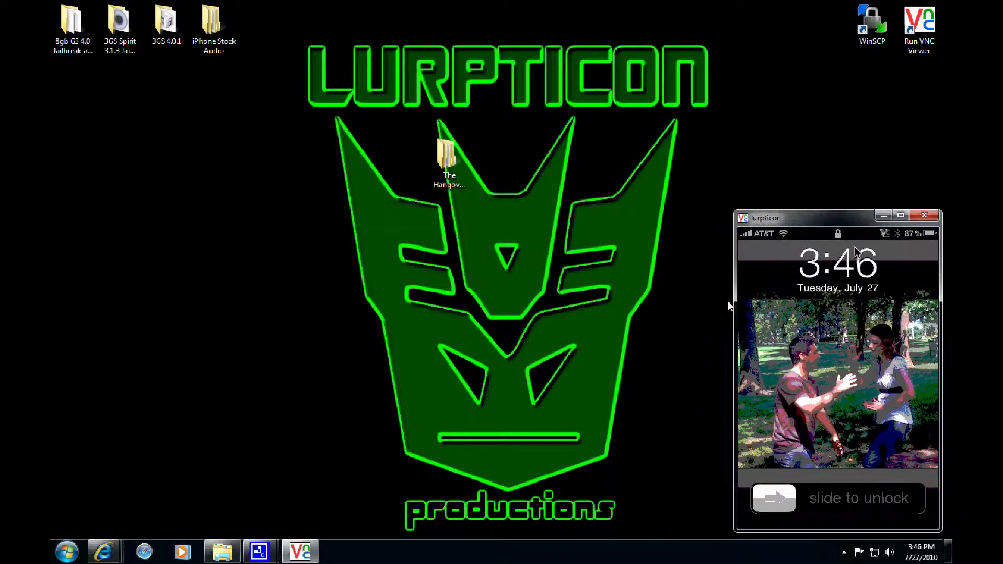